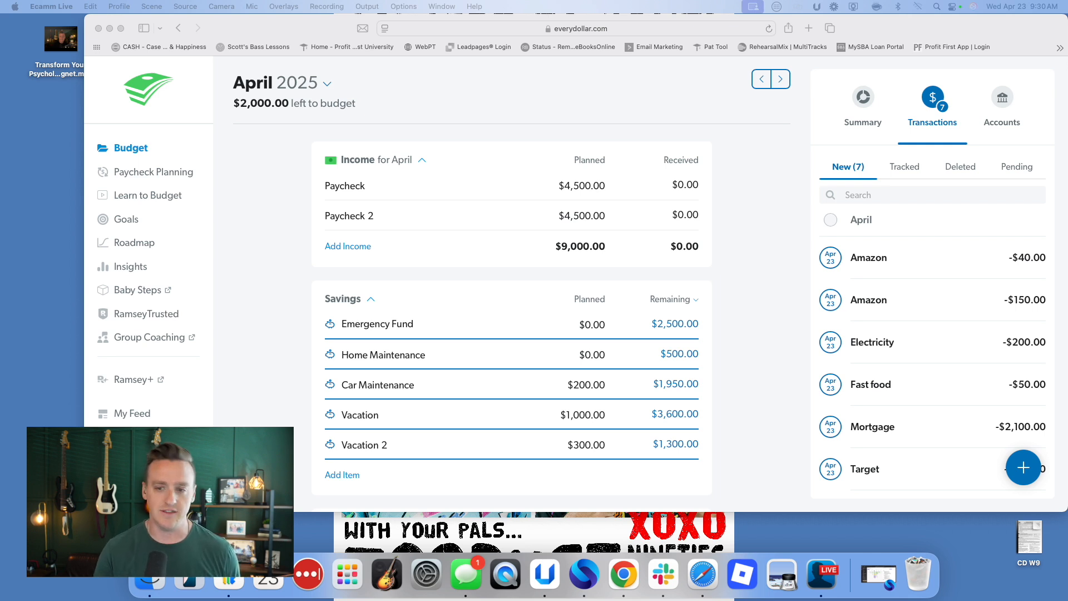
# Select all new April transactions, review the list, and clear the selection.
pyautogui.click(752, 185)
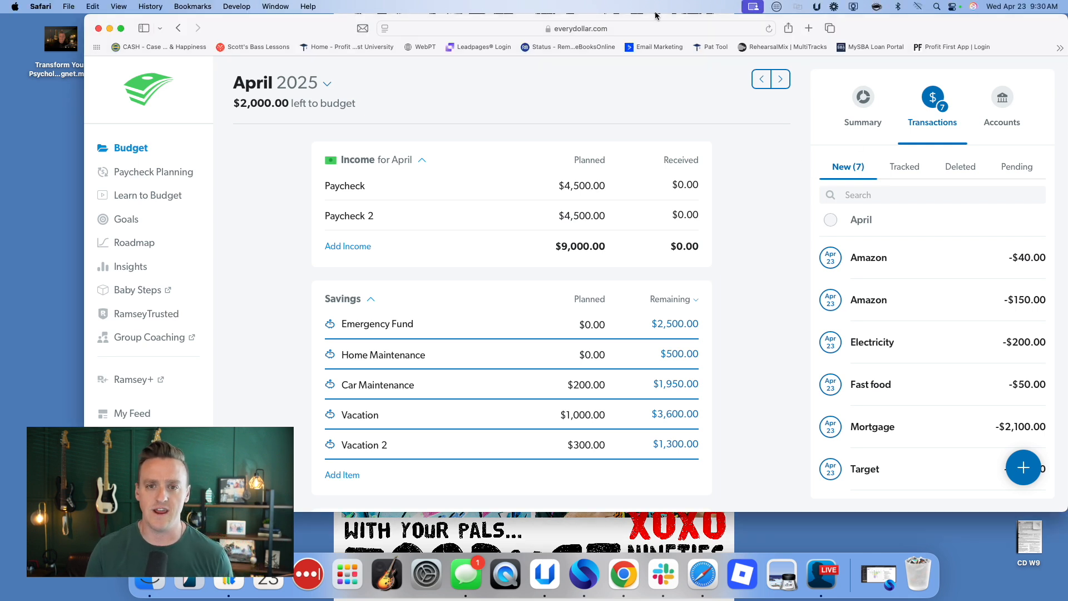
pyautogui.click(830, 220)
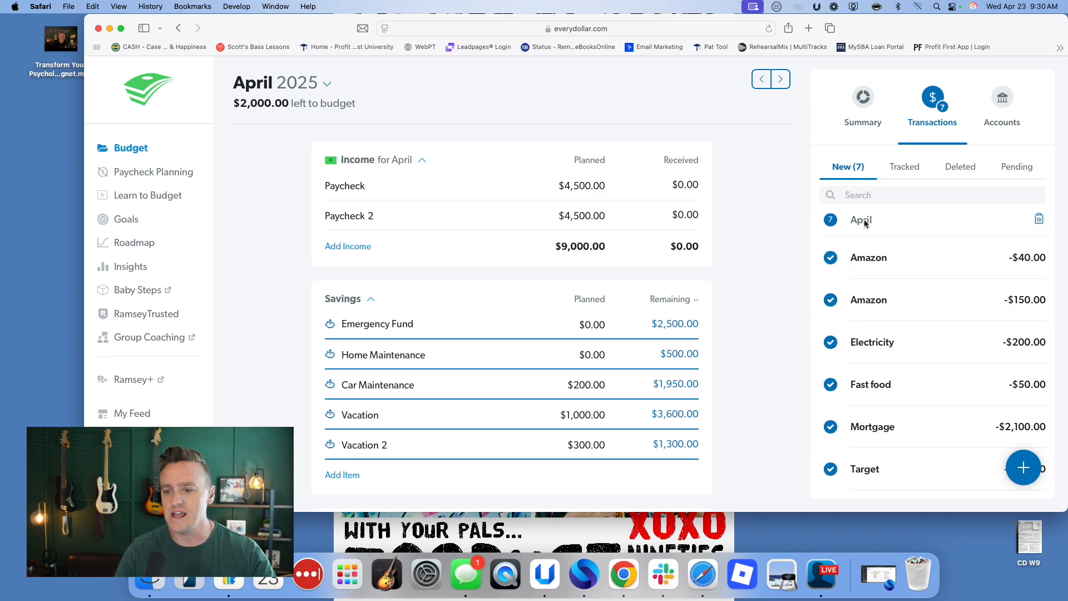
pyautogui.scroll(-3, 820, 356)
pyautogui.scroll(3, 818, 329)
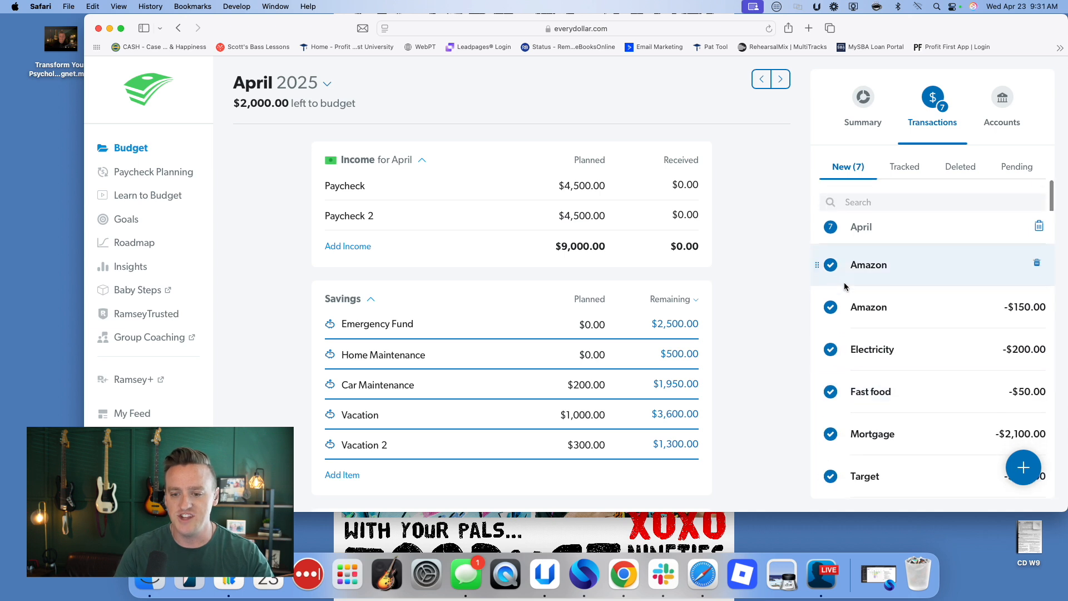
pyautogui.scroll(-3, 823, 434)
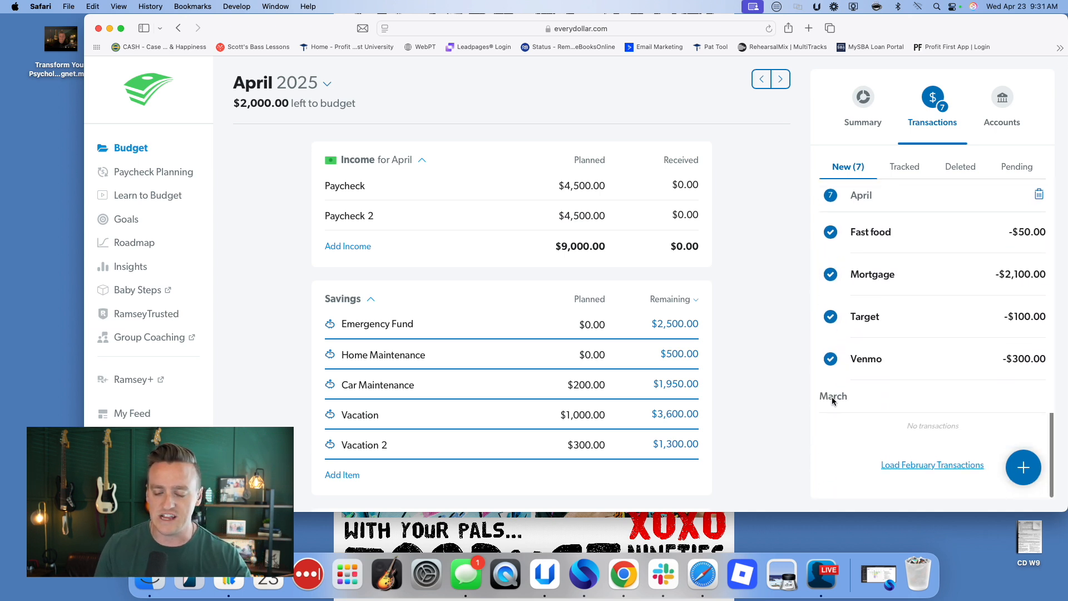
pyautogui.scroll(3, 864, 194)
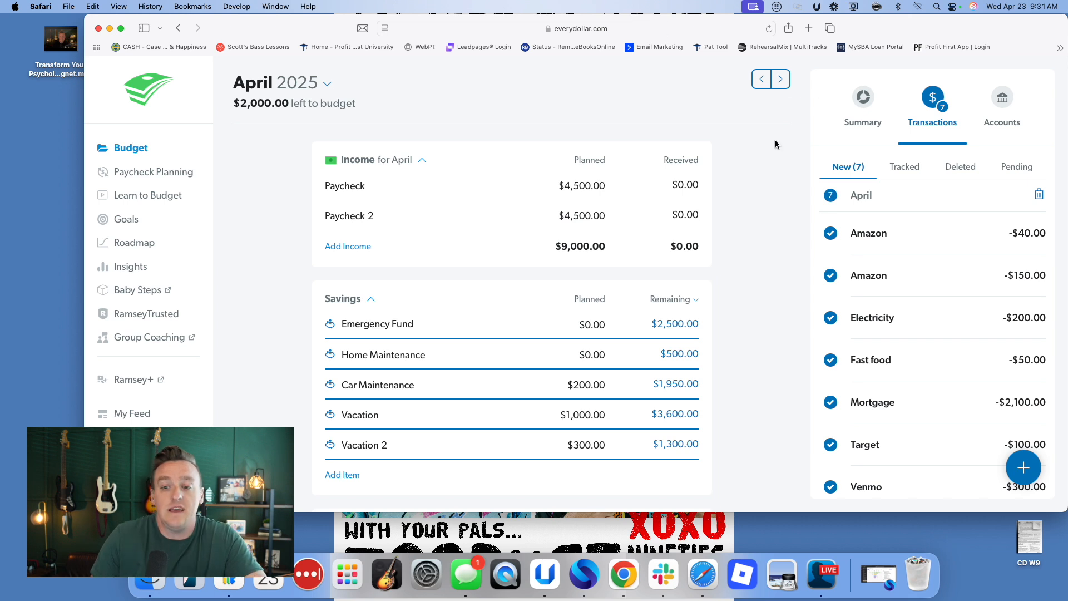
pyautogui.click(833, 199)
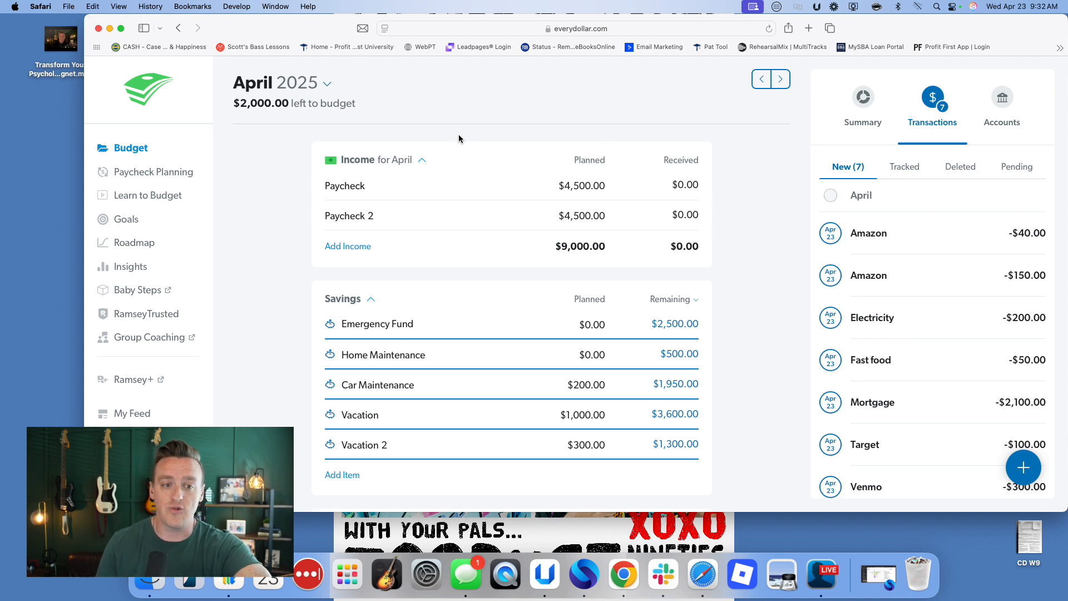
# Look over the April income and savings, view the March 2025 budget, and return to April.
pyautogui.scroll(-1, 458, 138)
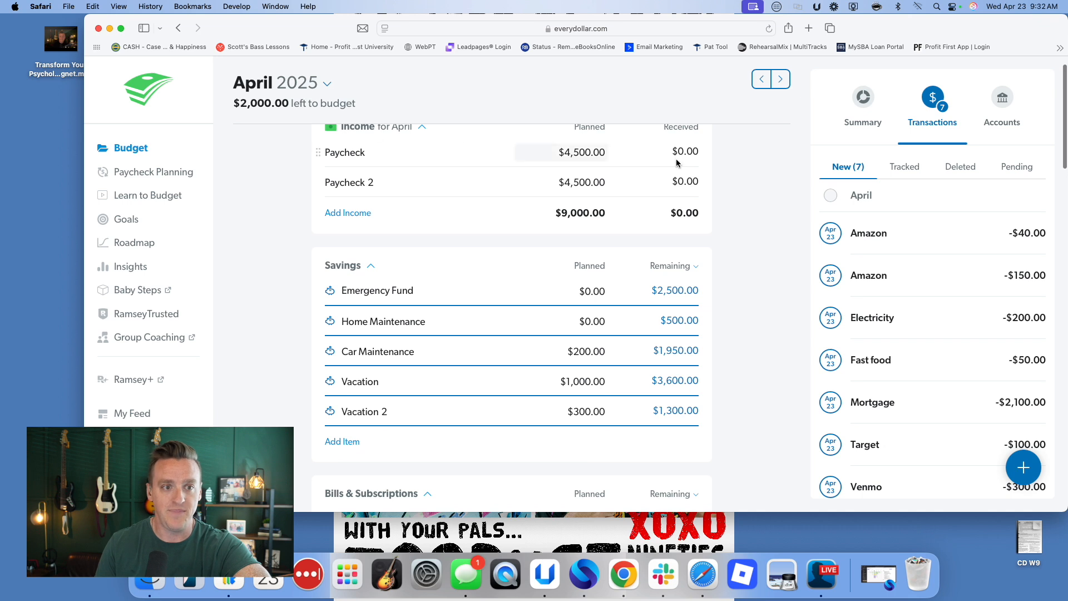
pyautogui.scroll(-1, 425, 179)
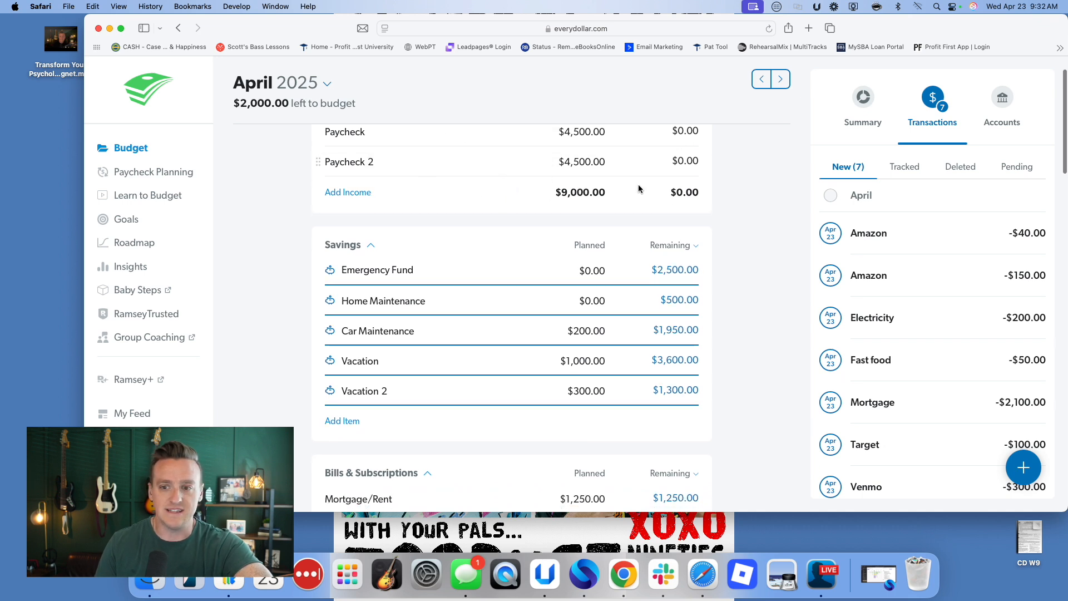
pyautogui.scroll(-1, 975, 256)
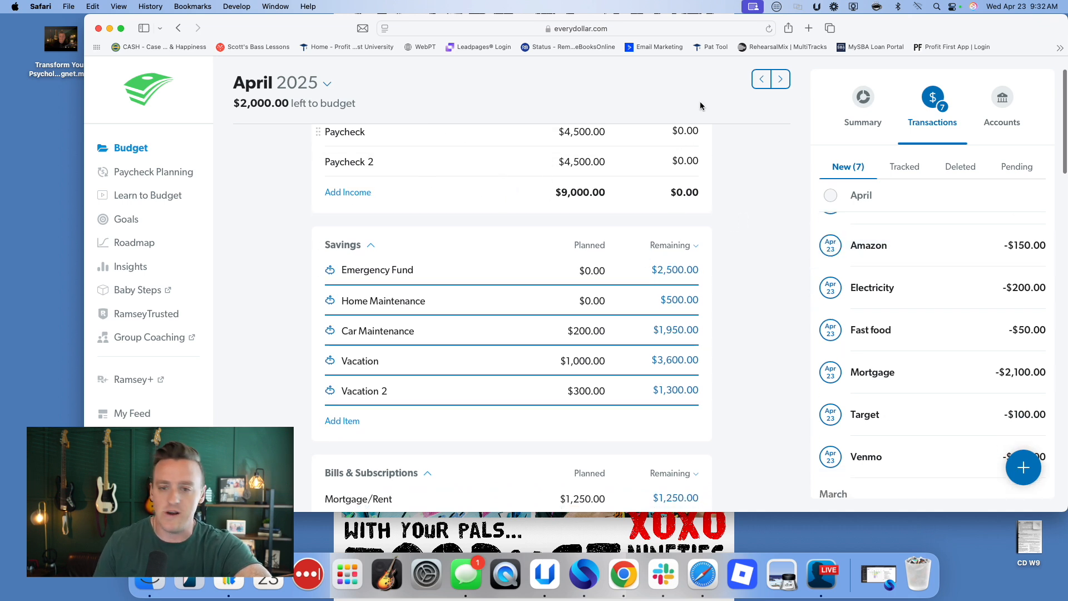
pyautogui.click(761, 80)
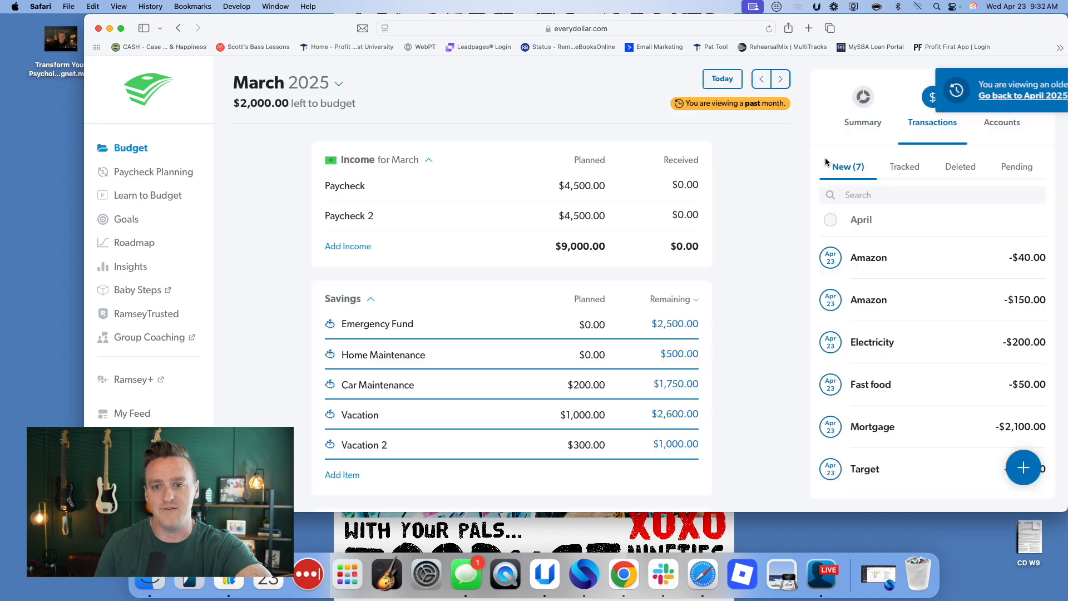
pyautogui.click(762, 79)
pyautogui.click(784, 81)
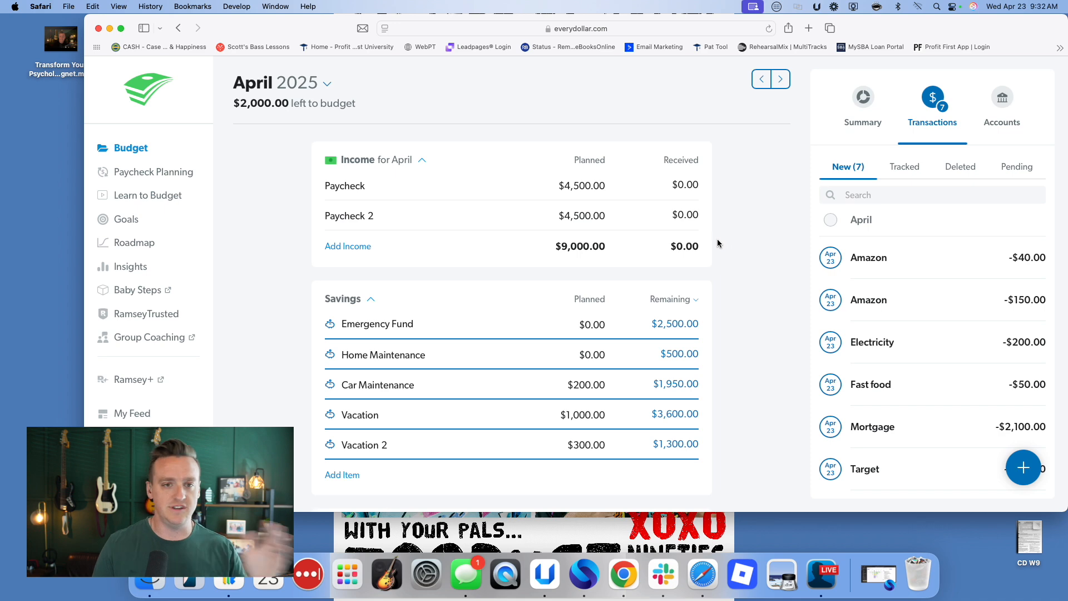
# Add an item named "Budget Dump" to the Spending group of the April budget.
pyautogui.scroll(-15, 716, 238)
pyautogui.scroll(-2, 684, 263)
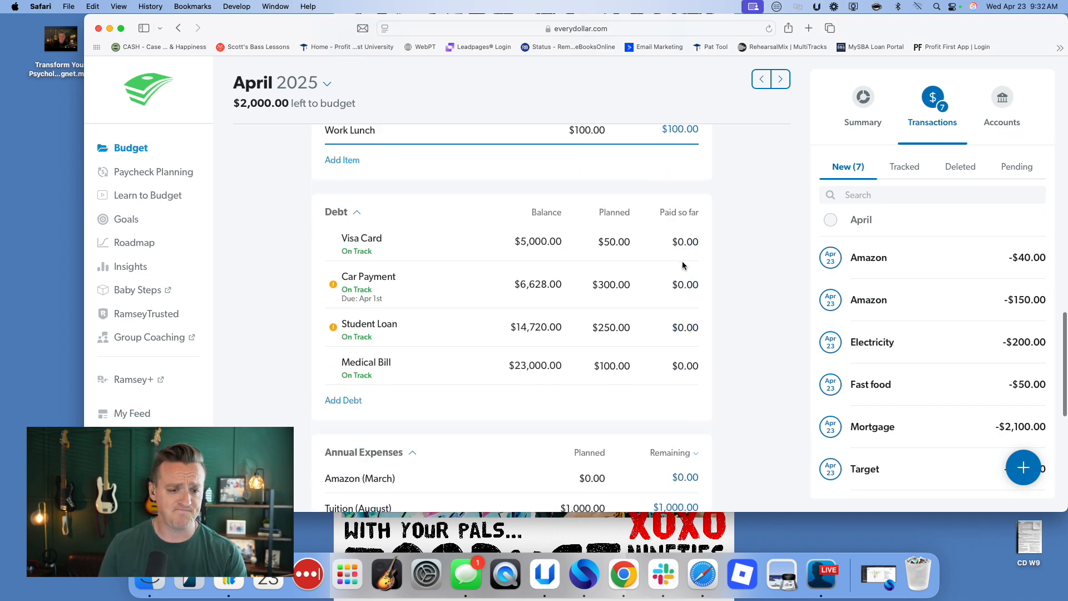
pyautogui.scroll(8, 361, 190)
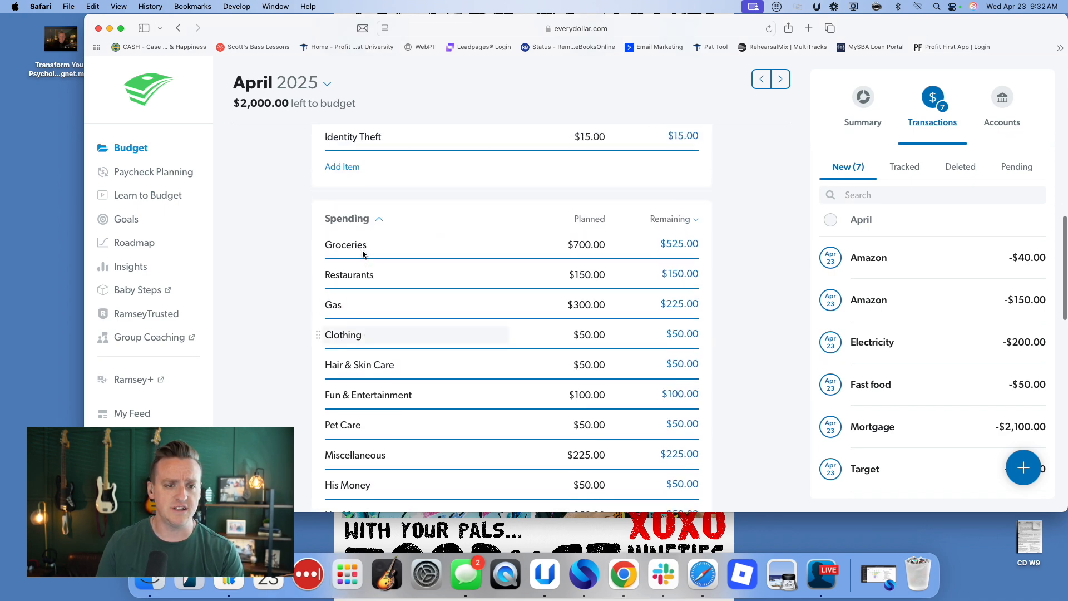
pyautogui.scroll(-3, 373, 241)
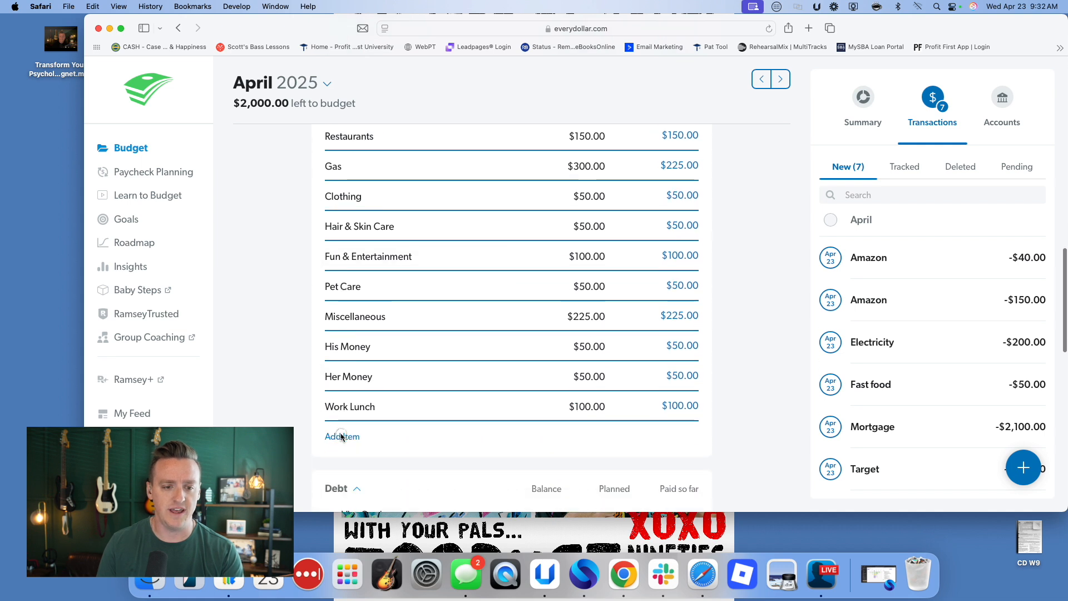
pyautogui.click(341, 437)
pyautogui.write('Budget')
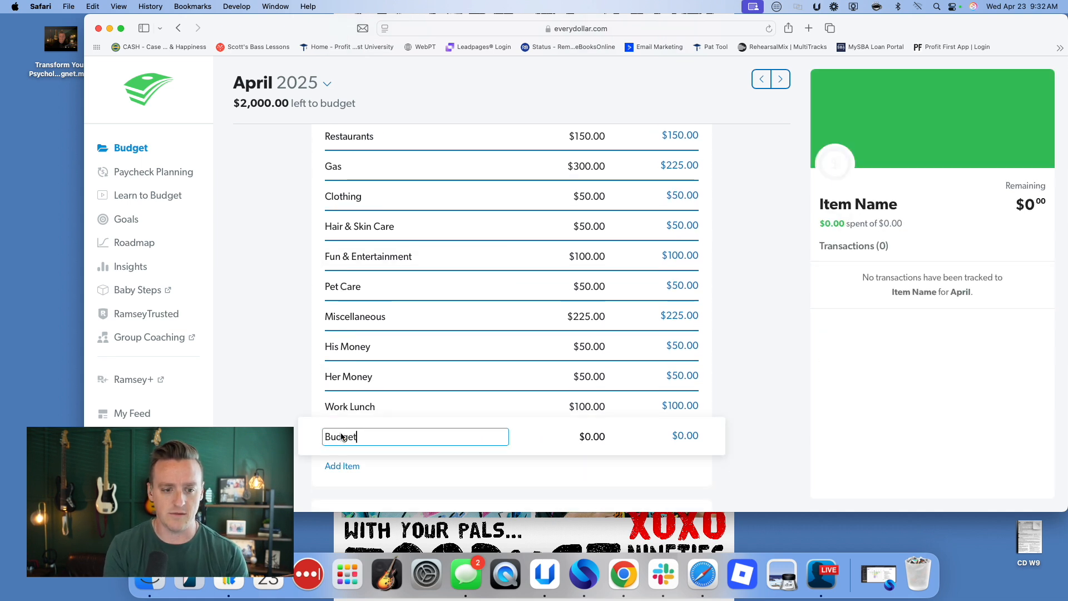
pyautogui.write(' Dump')
pyautogui.press('Tab')
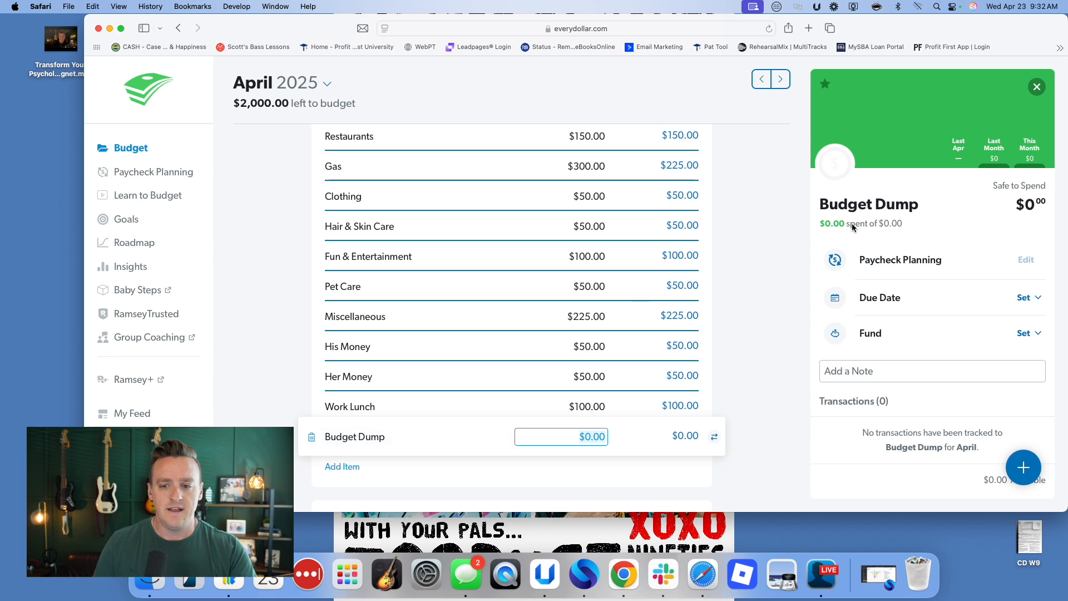
pyautogui.click(802, 237)
# Assign the new April transactions one by one to the Budget Dump item until the new list is empty.
pyautogui.moveTo(893, 277); pyautogui.dragTo(545, 443)
pyautogui.moveTo(891, 255); pyautogui.dragTo(462, 436)
pyautogui.moveTo(859, 272); pyautogui.dragTo(596, 445)
pyautogui.moveTo(886, 261); pyautogui.dragTo(640, 443)
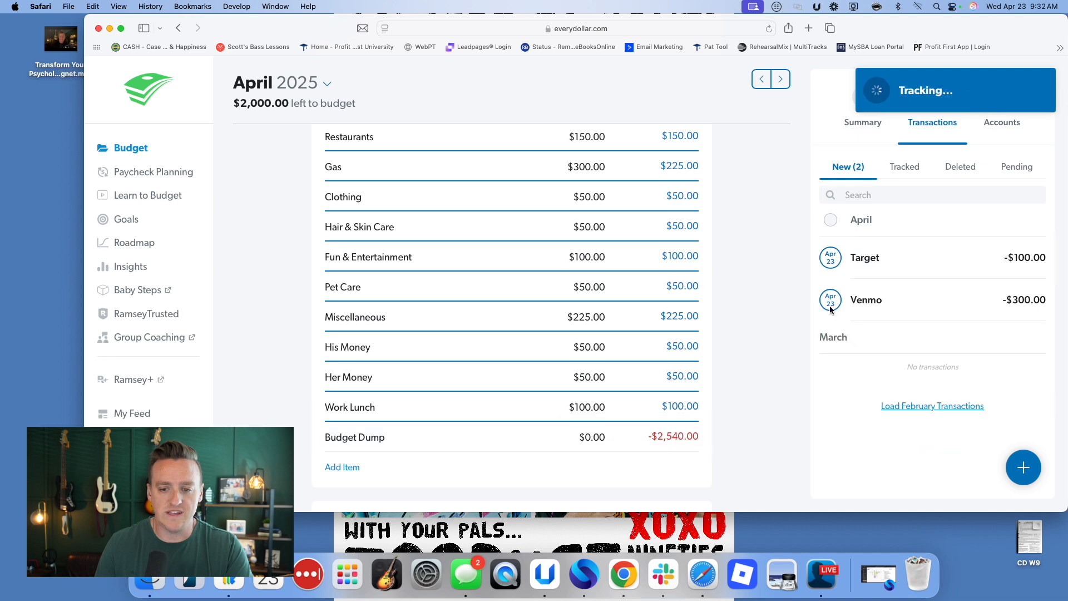
pyautogui.moveTo(883, 267); pyautogui.dragTo(529, 440)
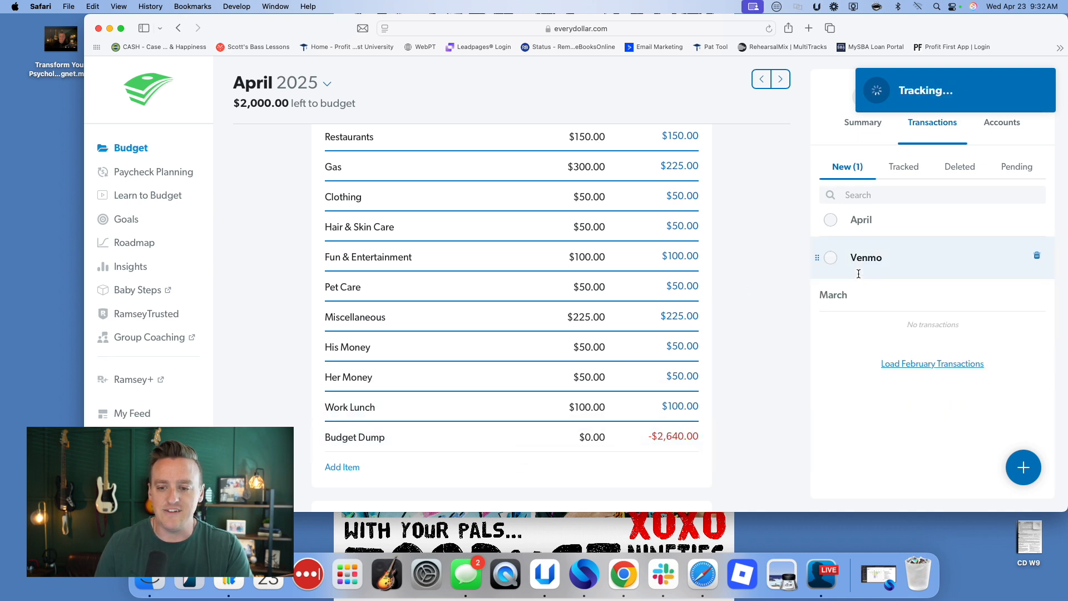
pyautogui.moveTo(867, 257); pyautogui.dragTo(530, 439)
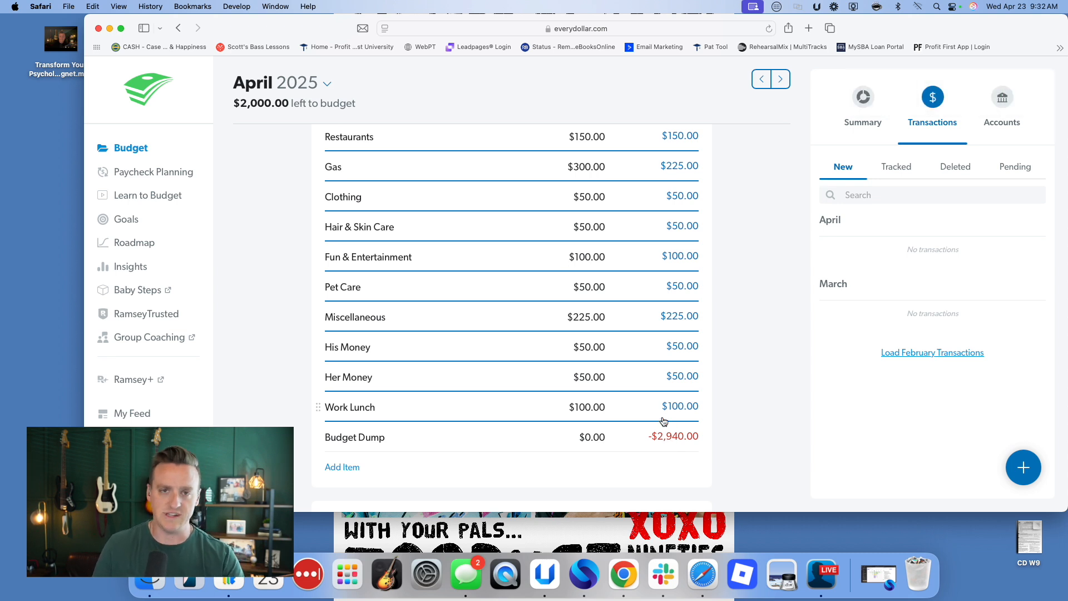
# View the April budget summary and switch its category breakdown to the remaining amounts.
pyautogui.scroll(20, 706, 265)
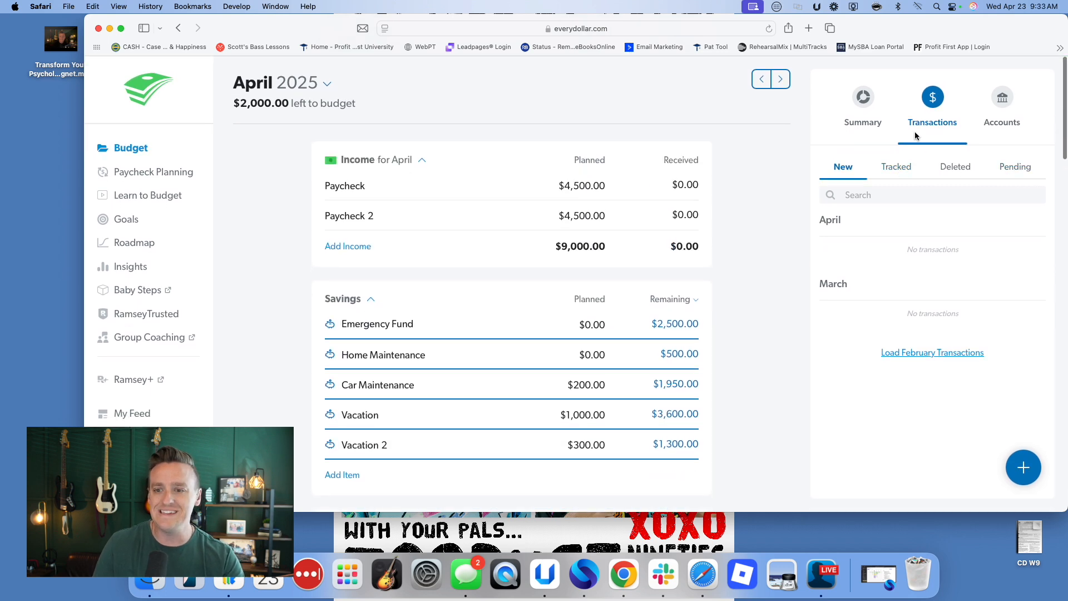
pyautogui.click(866, 110)
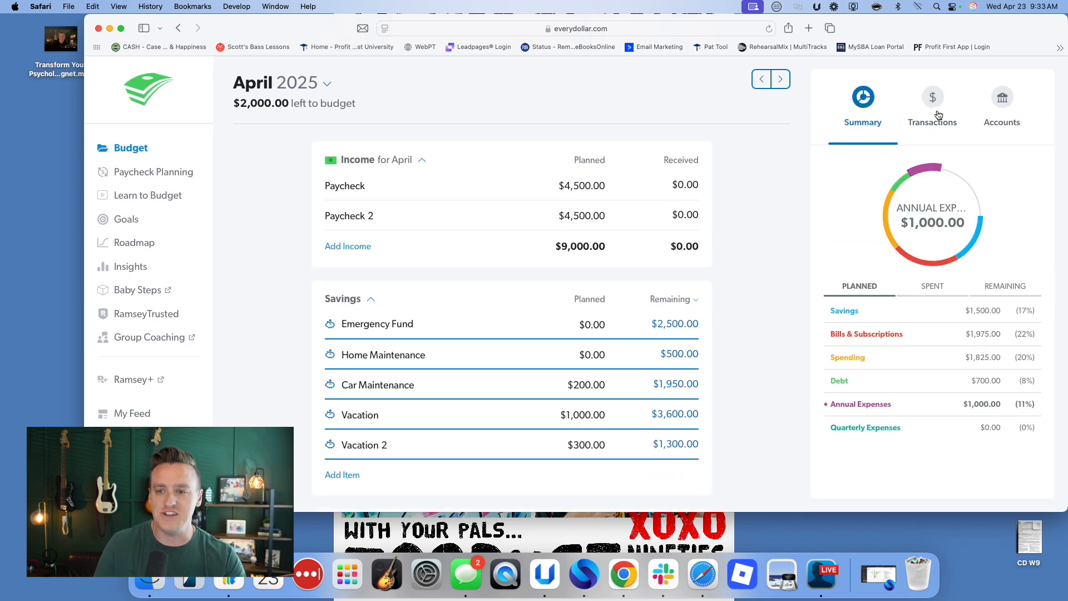
pyautogui.click(931, 302)
pyautogui.click(992, 287)
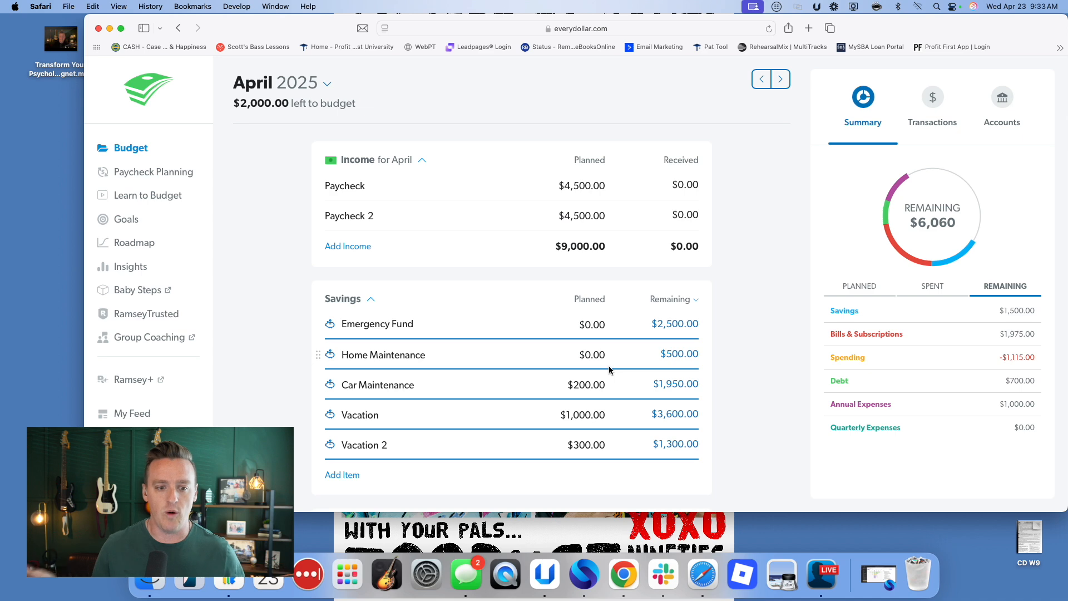
# Examine the Budget Dump item's remaining amount and the other April budget groups against the summary.
pyautogui.scroll(-15, 723, 258)
pyautogui.scroll(3, 587, 356)
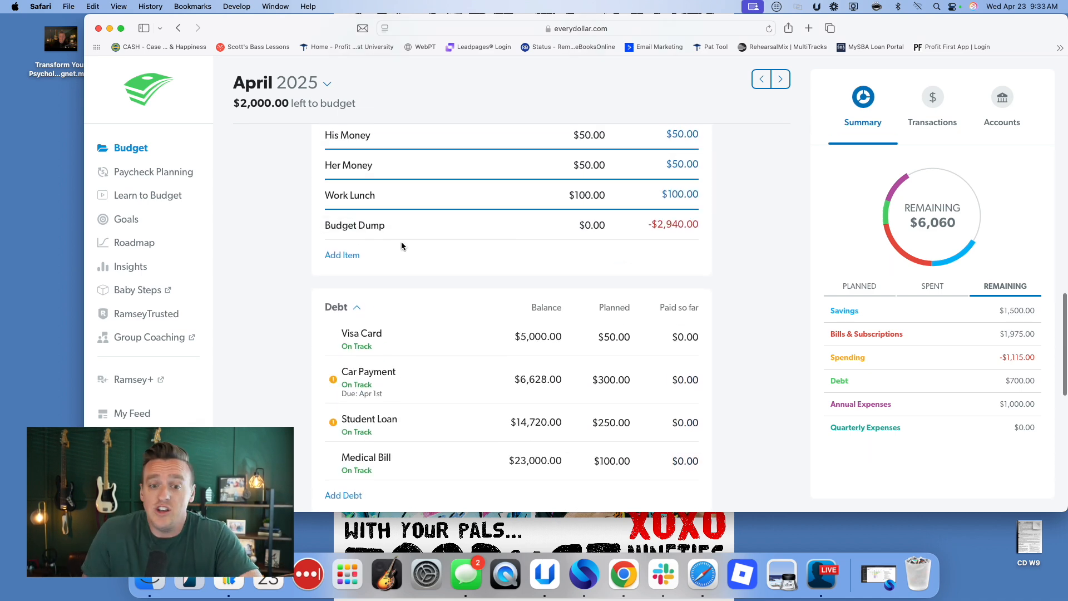
pyautogui.scroll(-1, 778, 198)
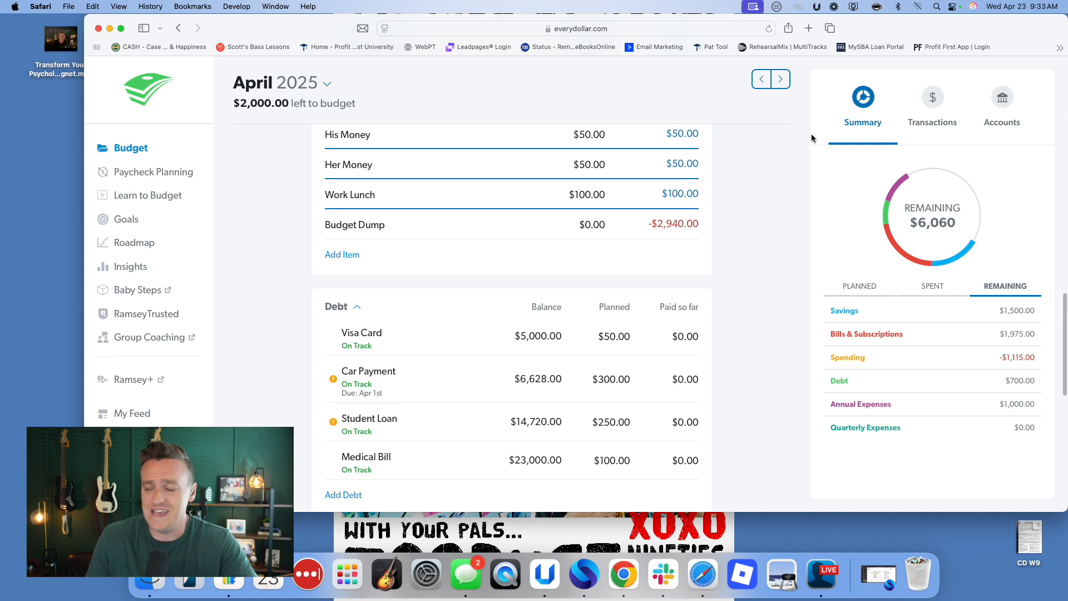
pyautogui.scroll(10, 749, 141)
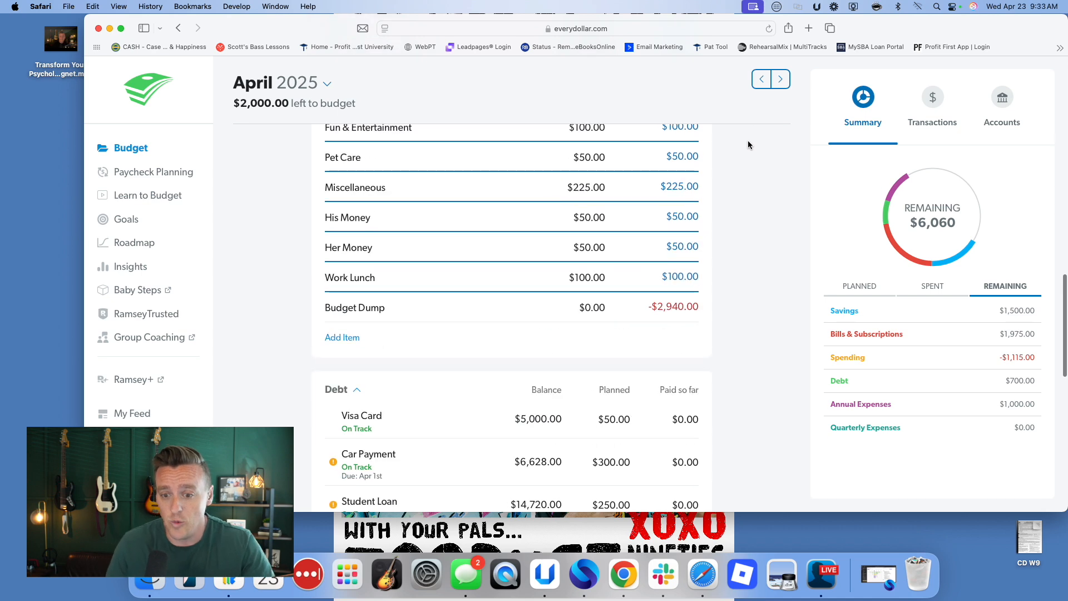
pyautogui.scroll(2, 615, 234)
pyautogui.scroll(-15, 632, 239)
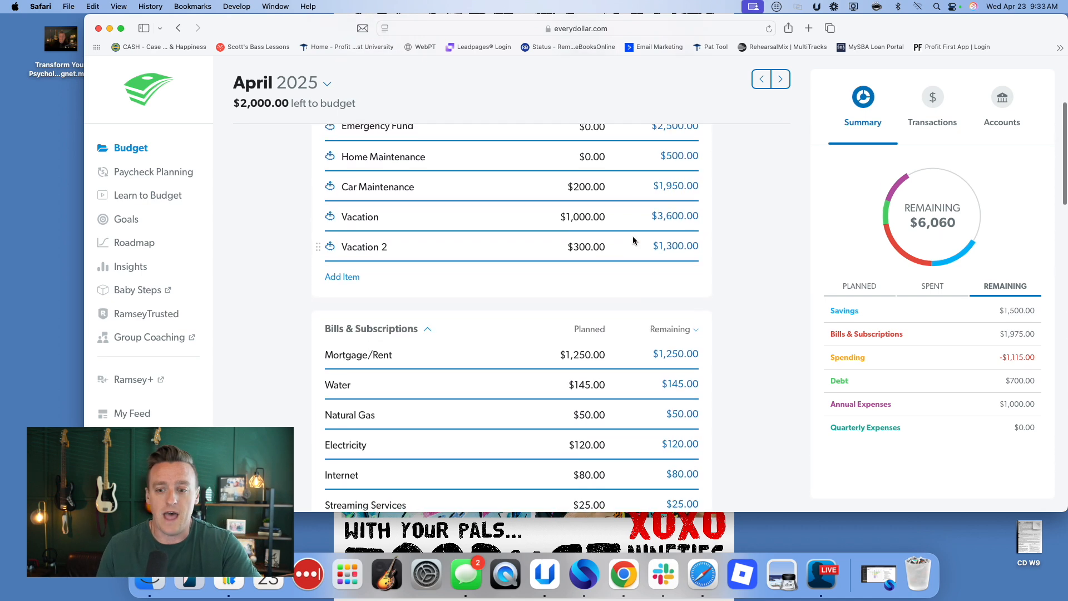
pyautogui.scroll(20, 617, 381)
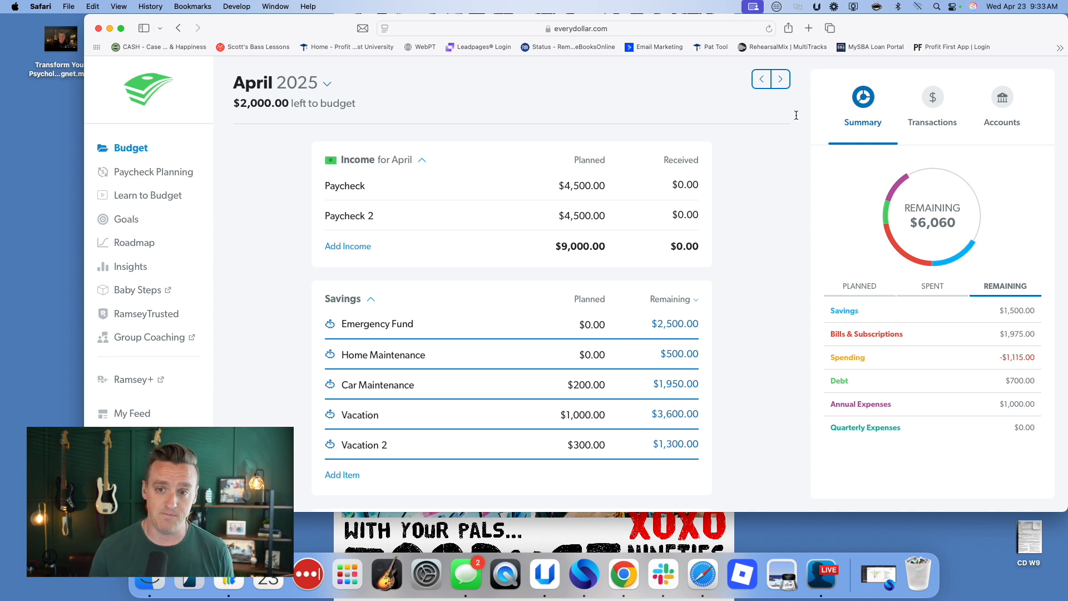
# Start the May 2025 budget from a copy of April's and delete the Budget Dump item from its Spending group.
pyautogui.click(781, 79)
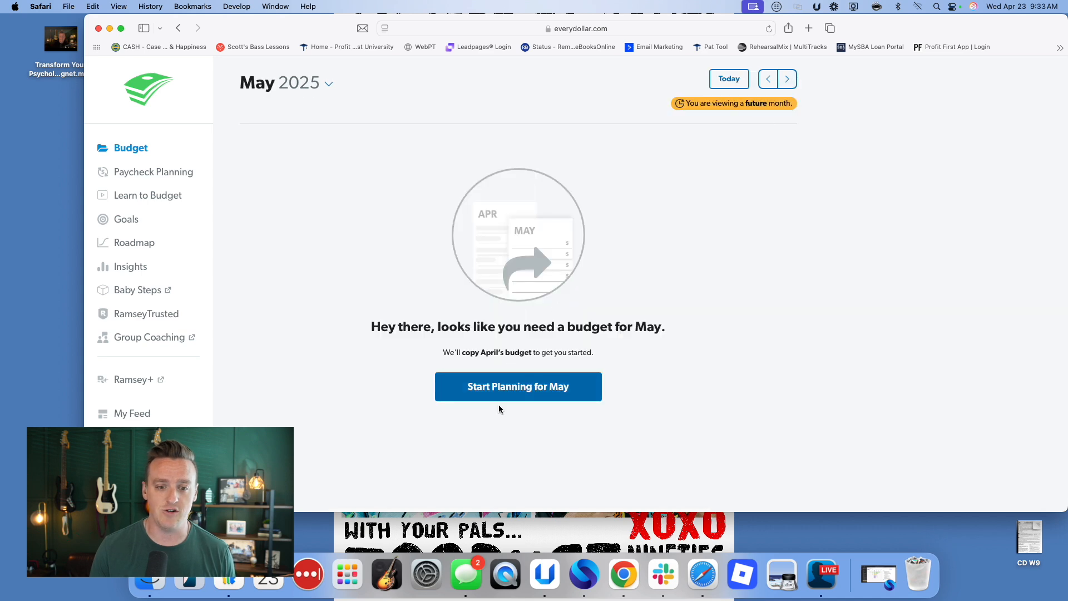
pyautogui.click(510, 397)
pyautogui.scroll(-10, 467, 300)
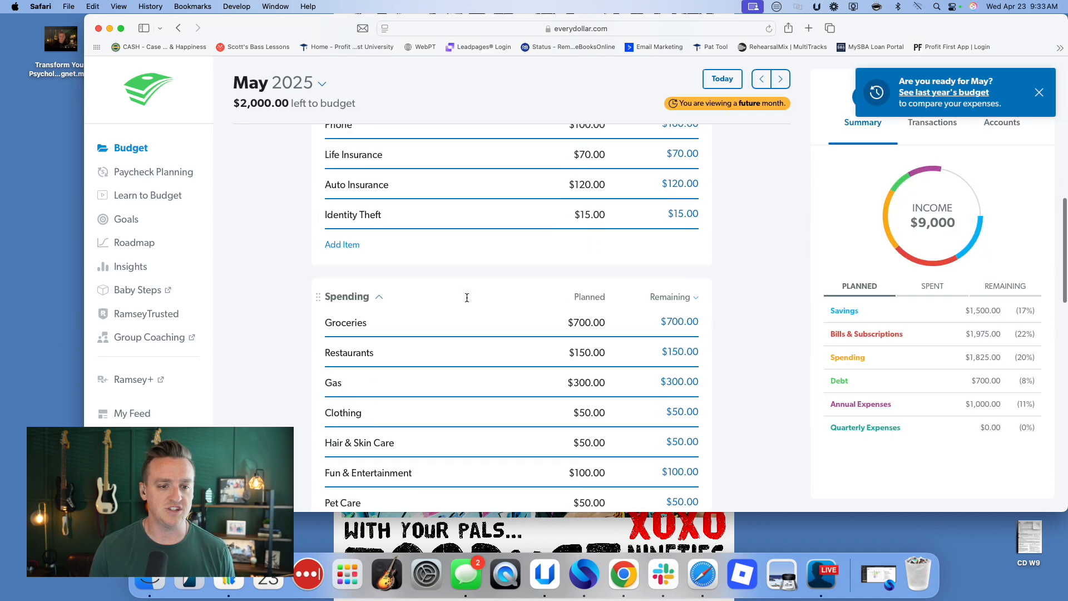
pyautogui.scroll(3, 467, 300)
pyautogui.click(494, 227)
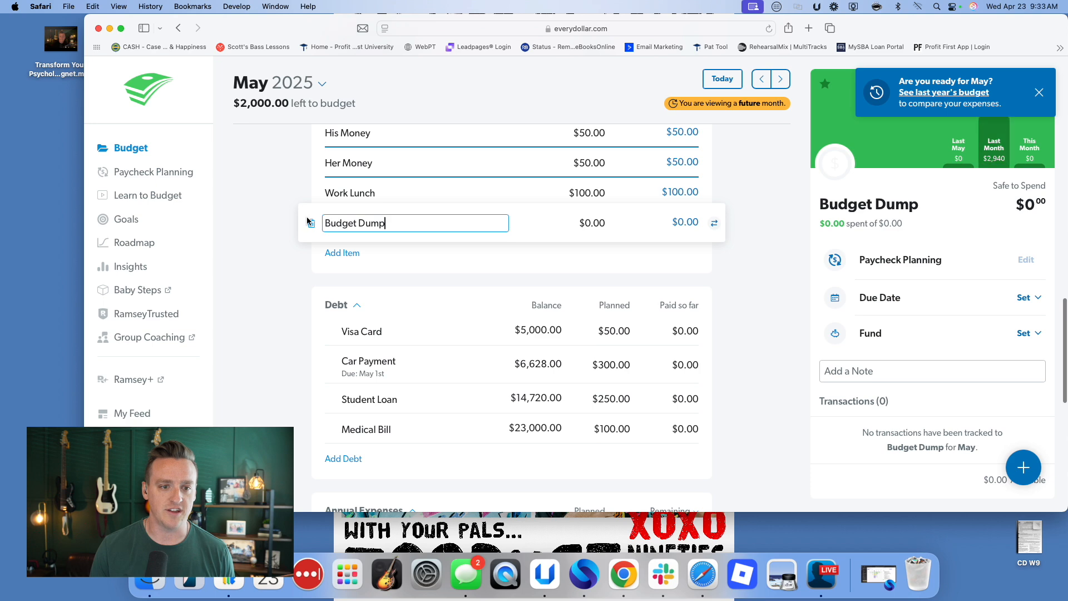
pyautogui.click(311, 223)
pyautogui.click(676, 326)
pyautogui.scroll(10, 600, 301)
pyautogui.scroll(3, 600, 301)
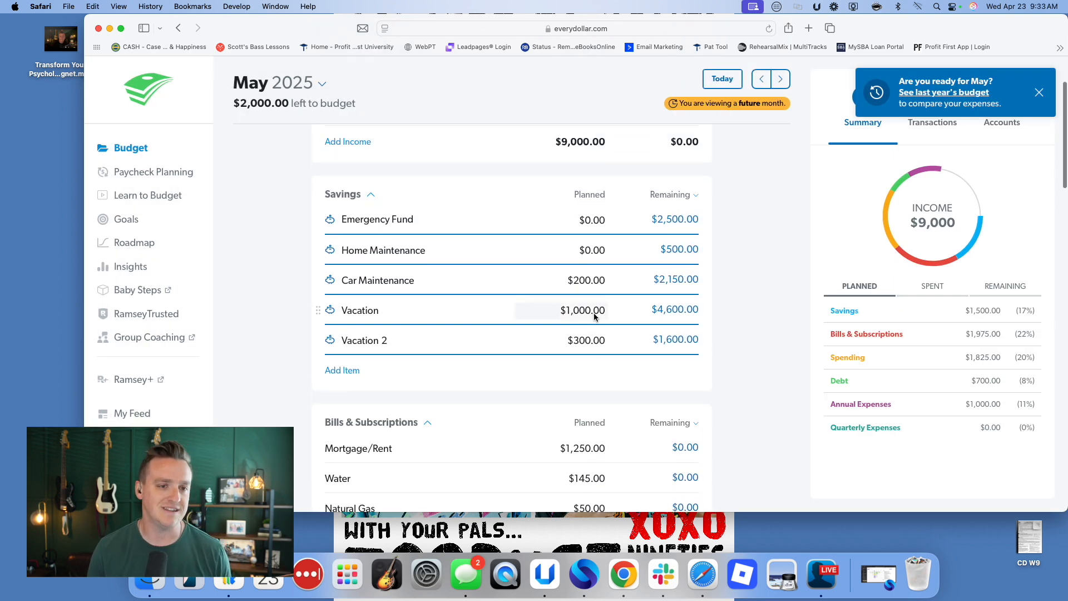
pyautogui.click(1039, 93)
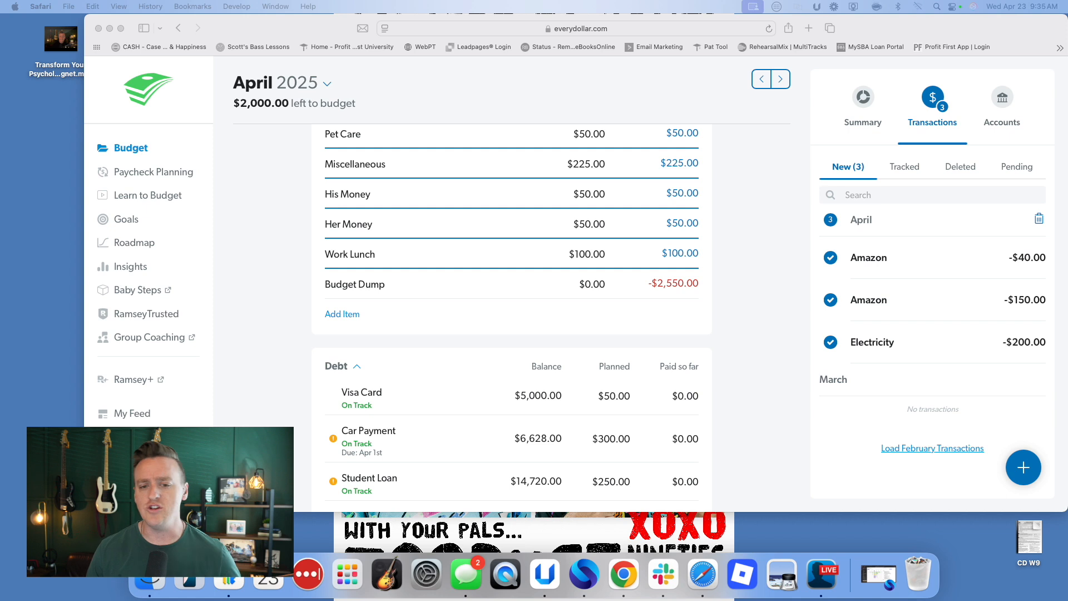
# Select all new April transactions at once and assign them together to the Budget Dump item.
pyautogui.scroll(3, 512, 312)
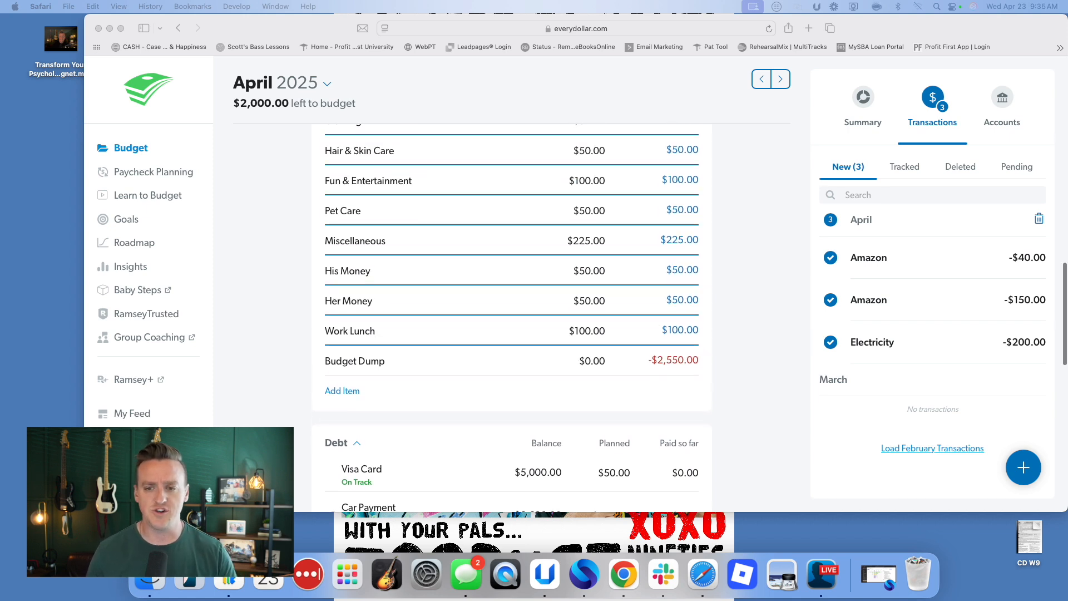
pyautogui.click(830, 220)
pyautogui.click(831, 220)
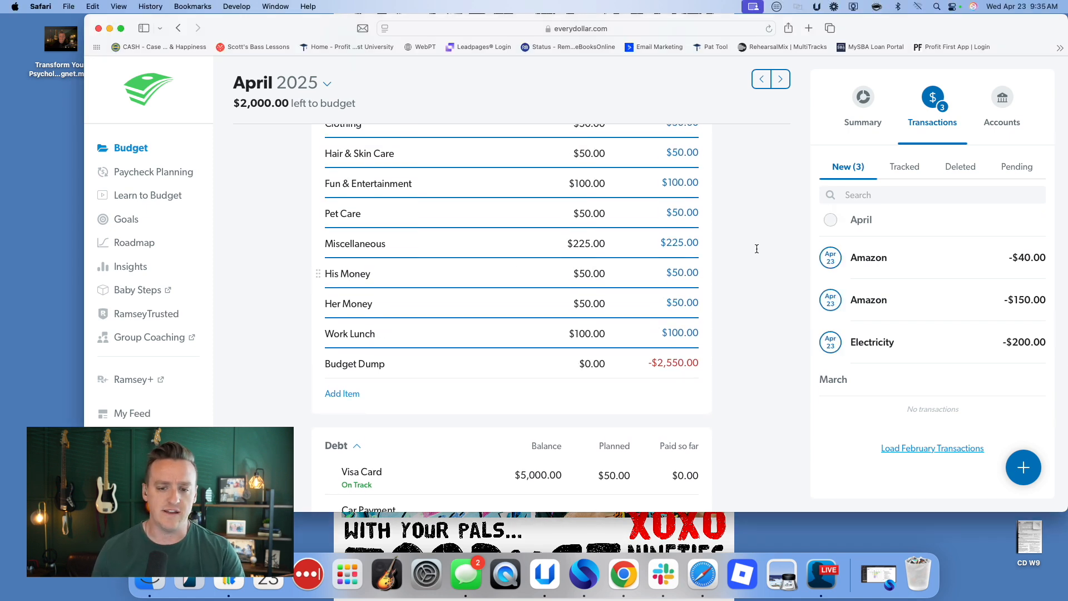
pyautogui.moveTo(872, 256)
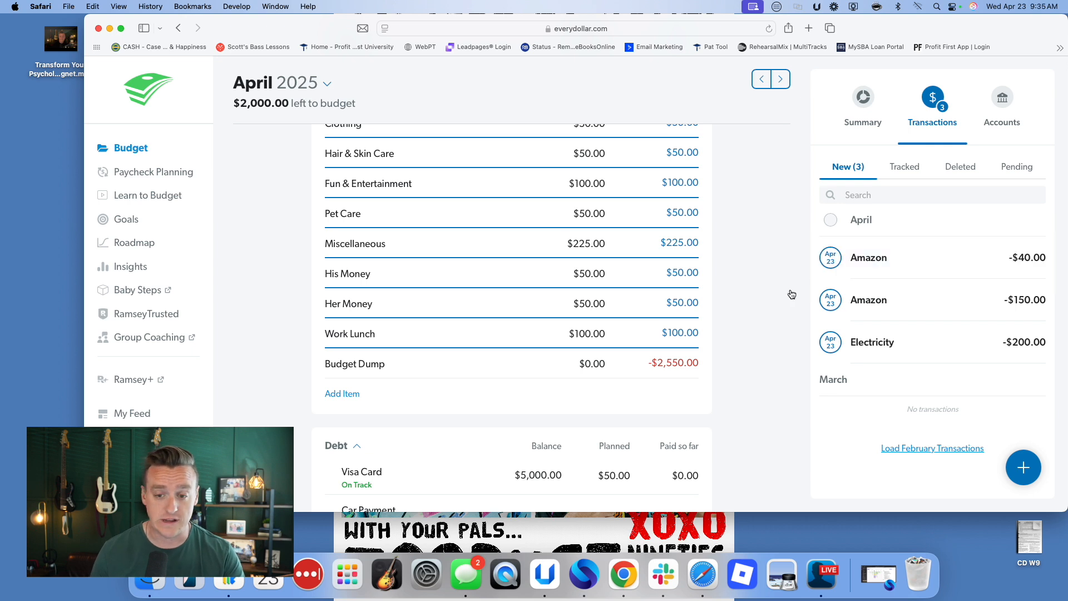
pyautogui.click(832, 221)
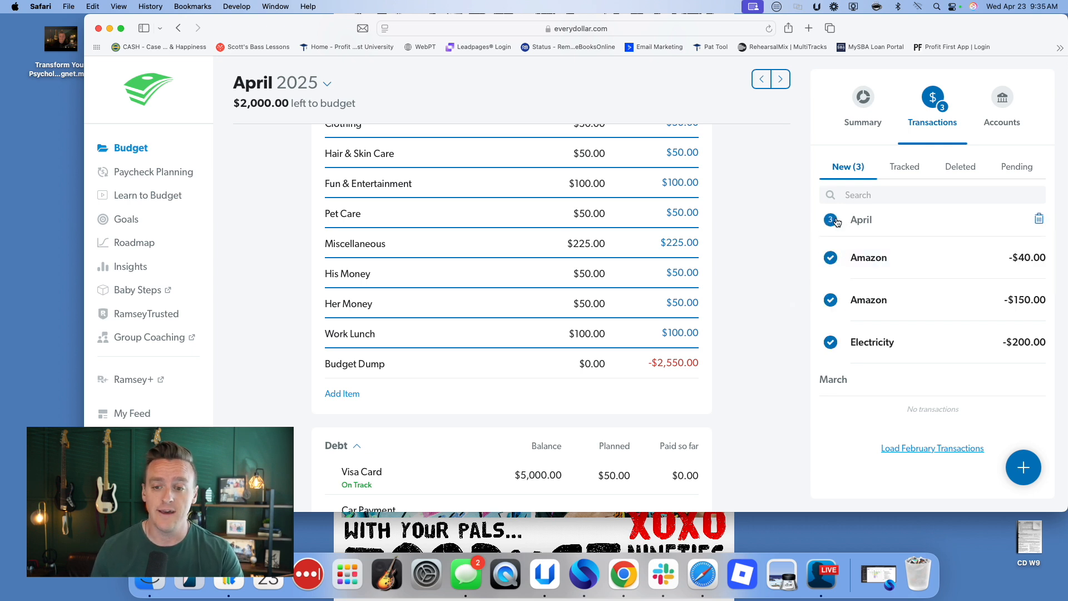
pyautogui.moveTo(932, 259)
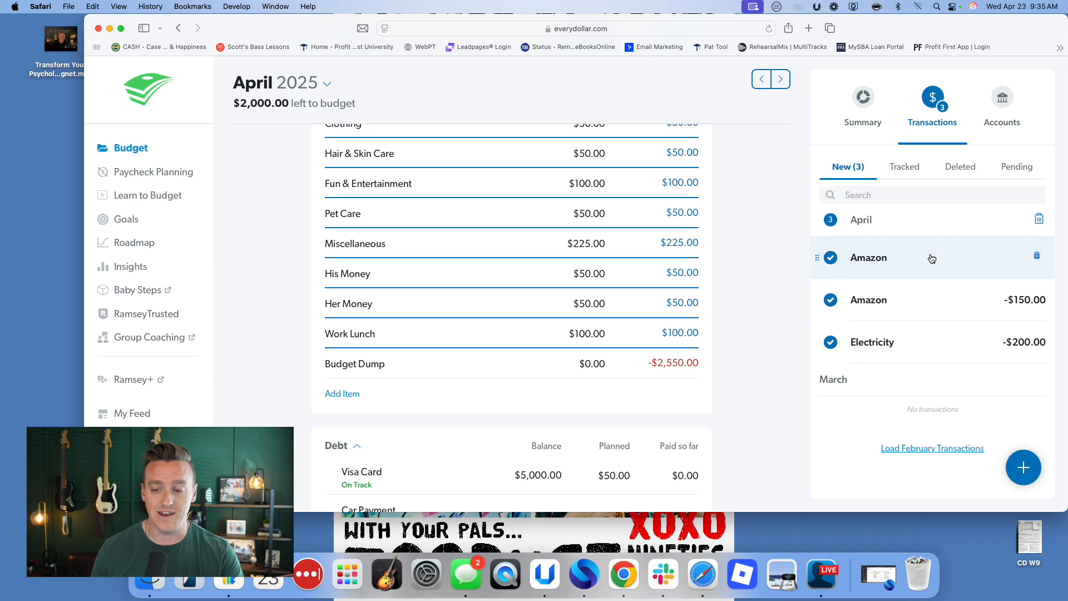
pyautogui.moveTo(932, 259); pyautogui.dragTo(603, 365)
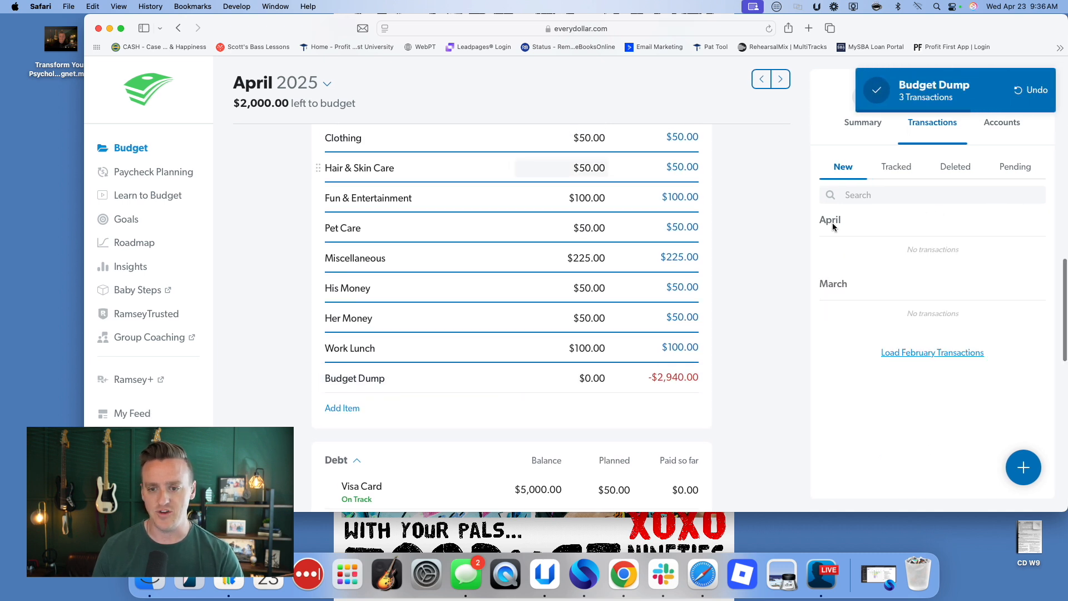